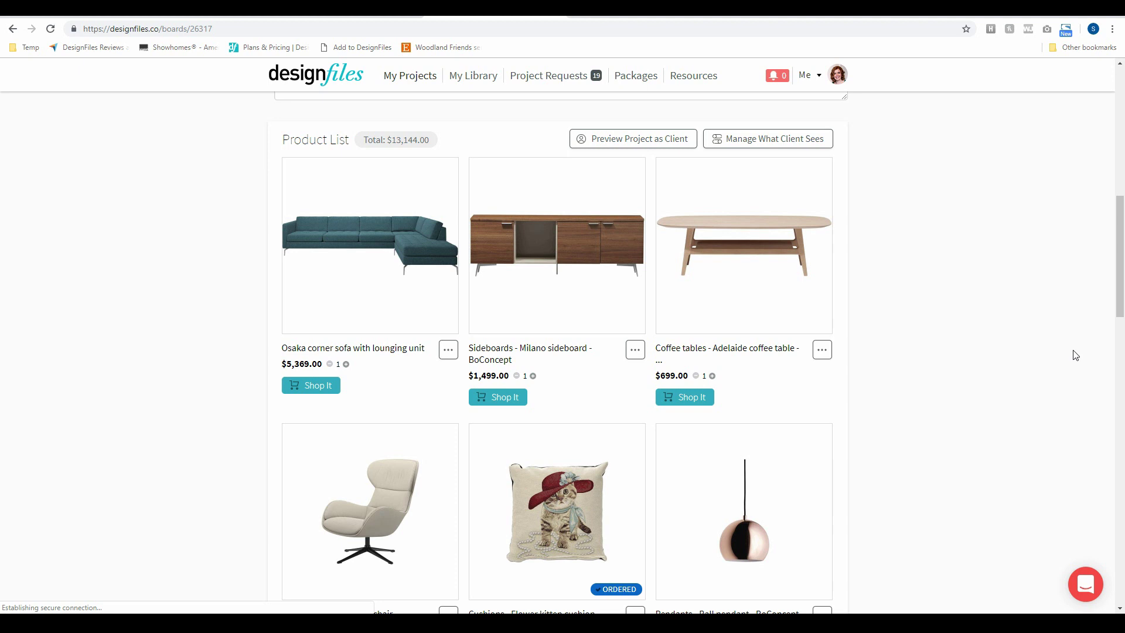
Look over the client visibility options and the coffee table's options menu
left_click(634, 173)
left_click(787, 143)
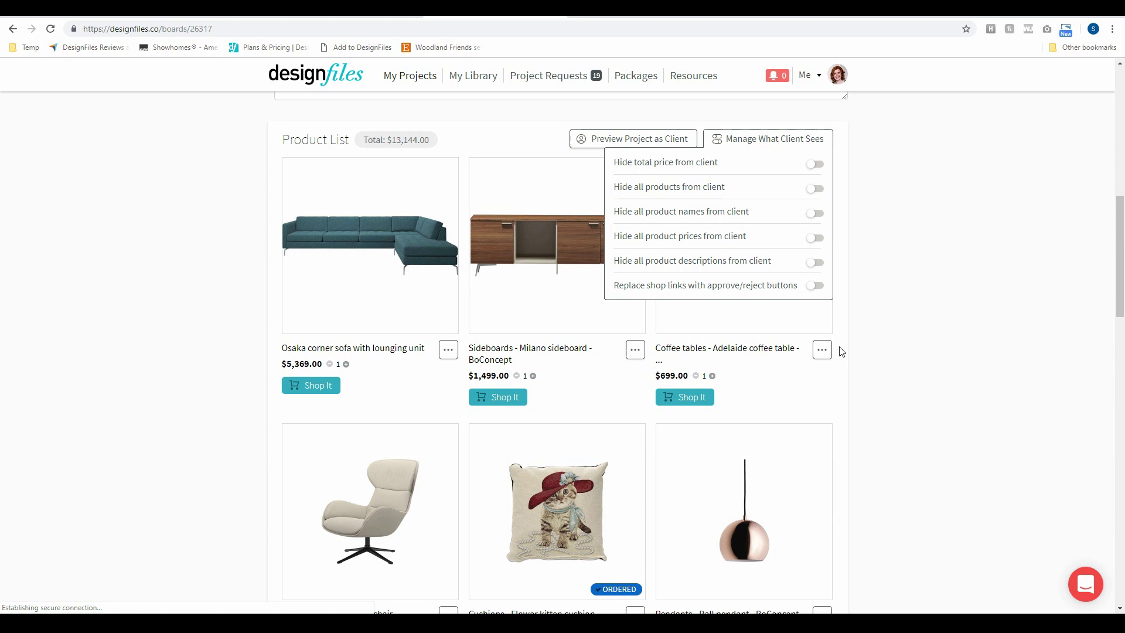
left_click(822, 350)
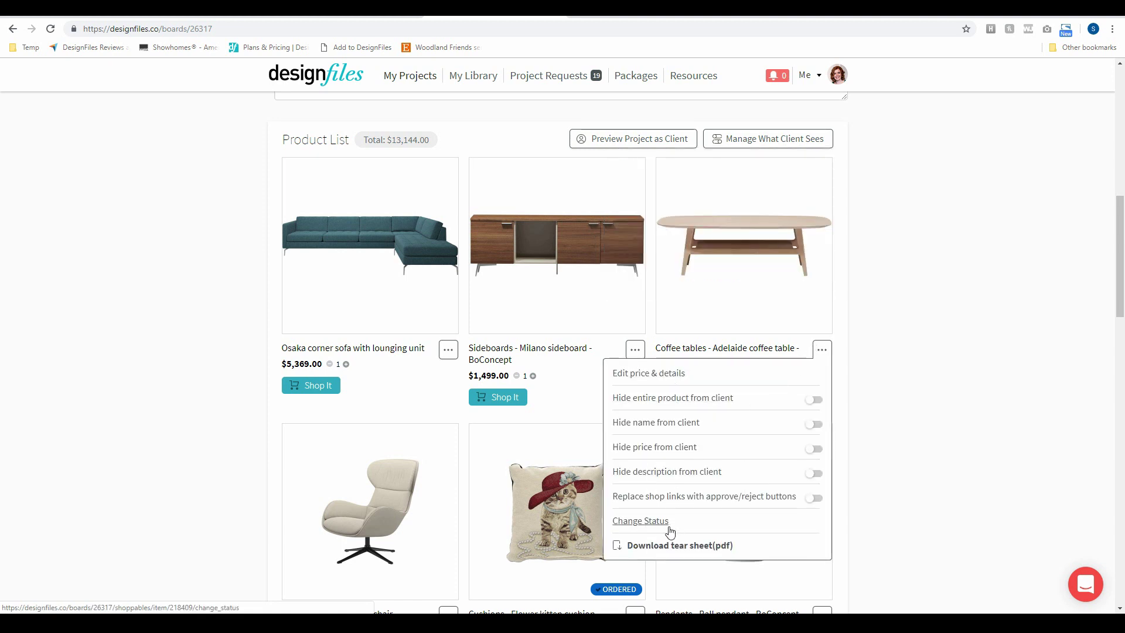
Turn on 'Replace shop links with approve/reject buttons' and 'Hide all product names from client'
left_click(949, 298)
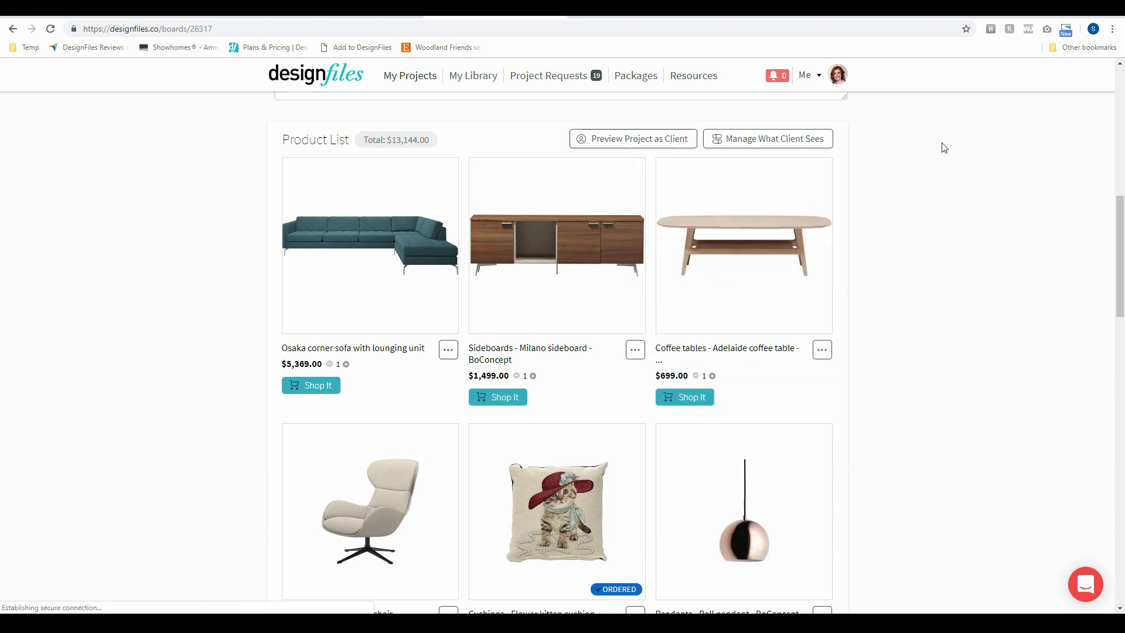
left_click(791, 140)
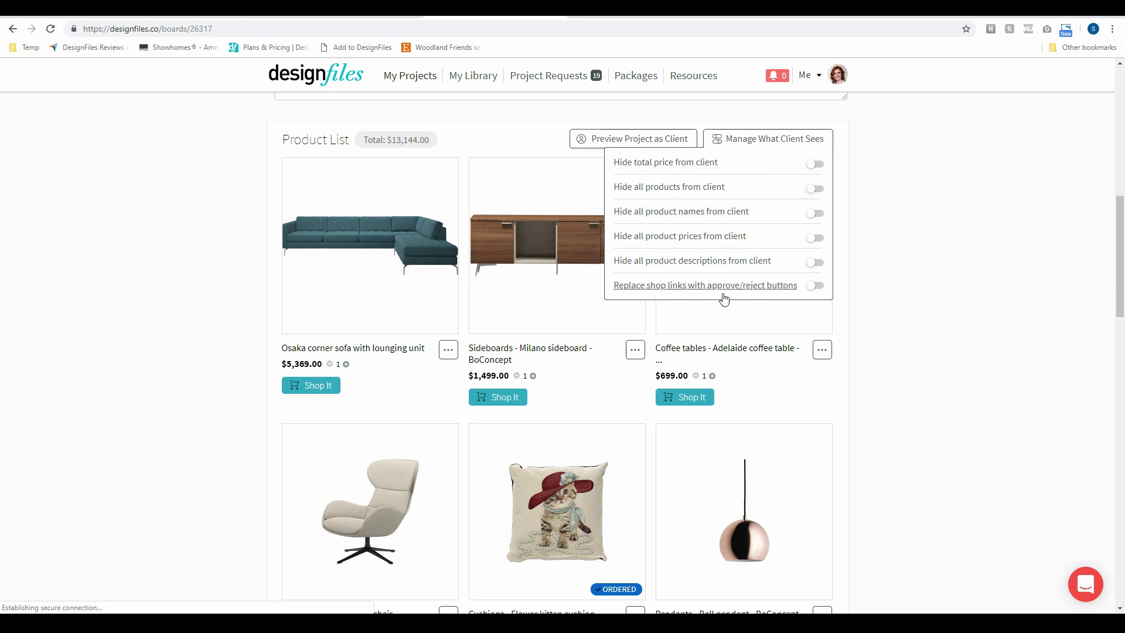
left_click(814, 287)
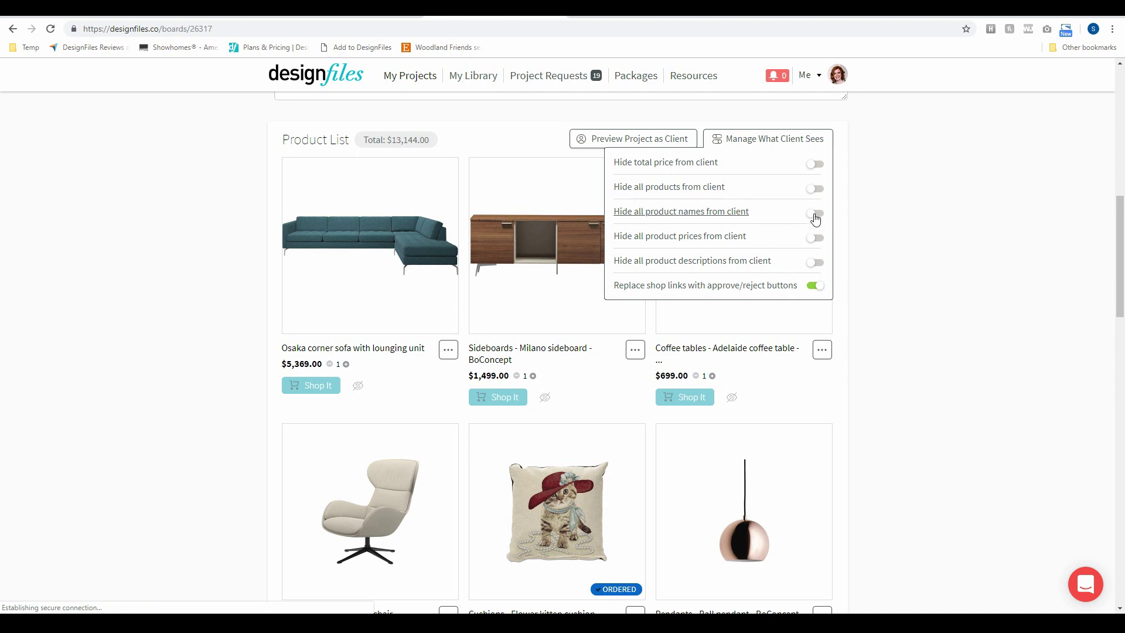
left_click(815, 214)
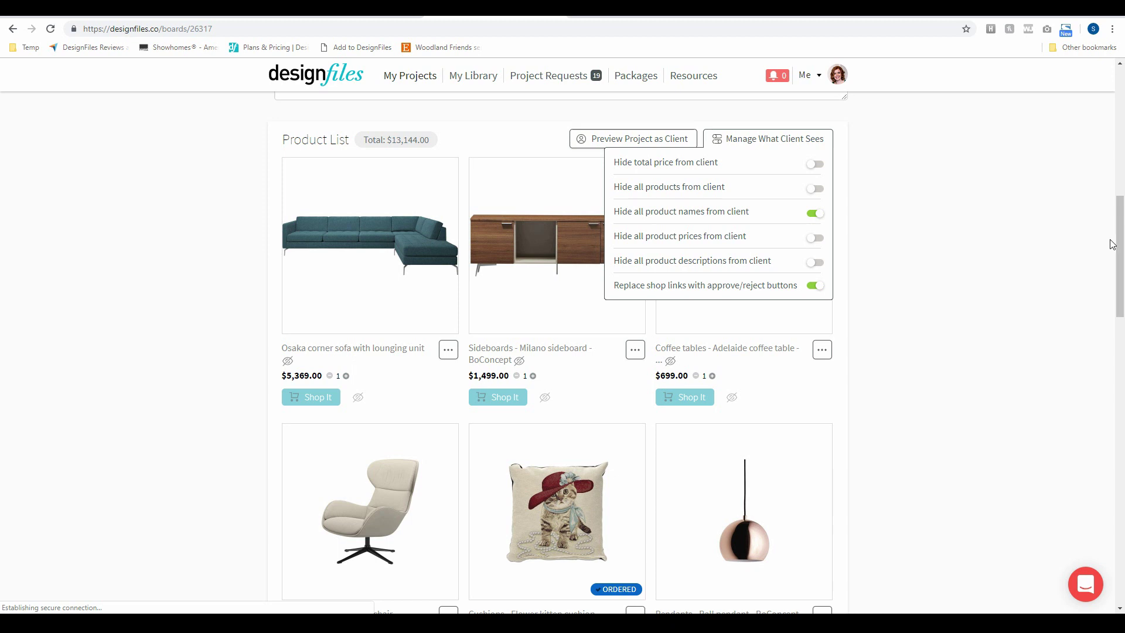
left_click(774, 146)
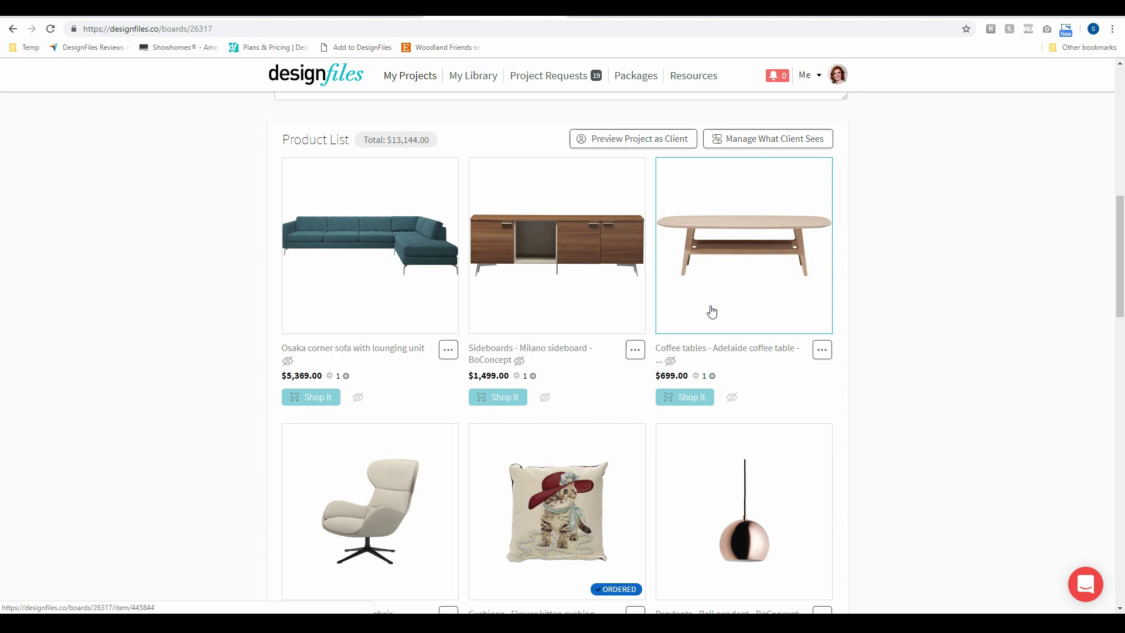
Enter 5200.00 as the Osaka corner sofa's price in Edit price & details and save
left_click(449, 351)
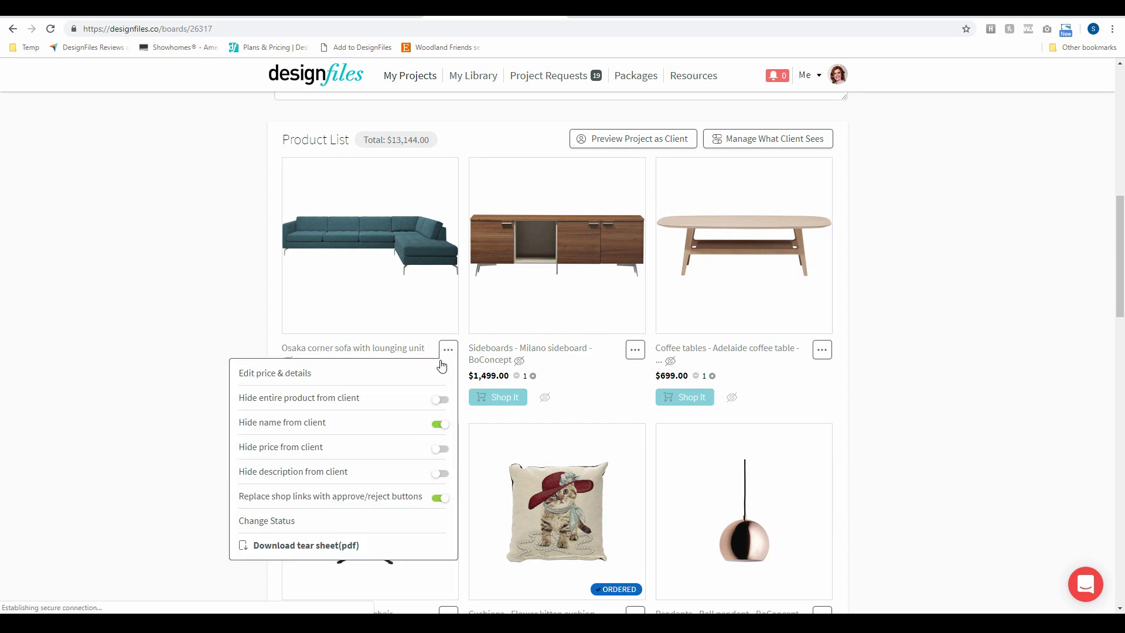
left_click(257, 379)
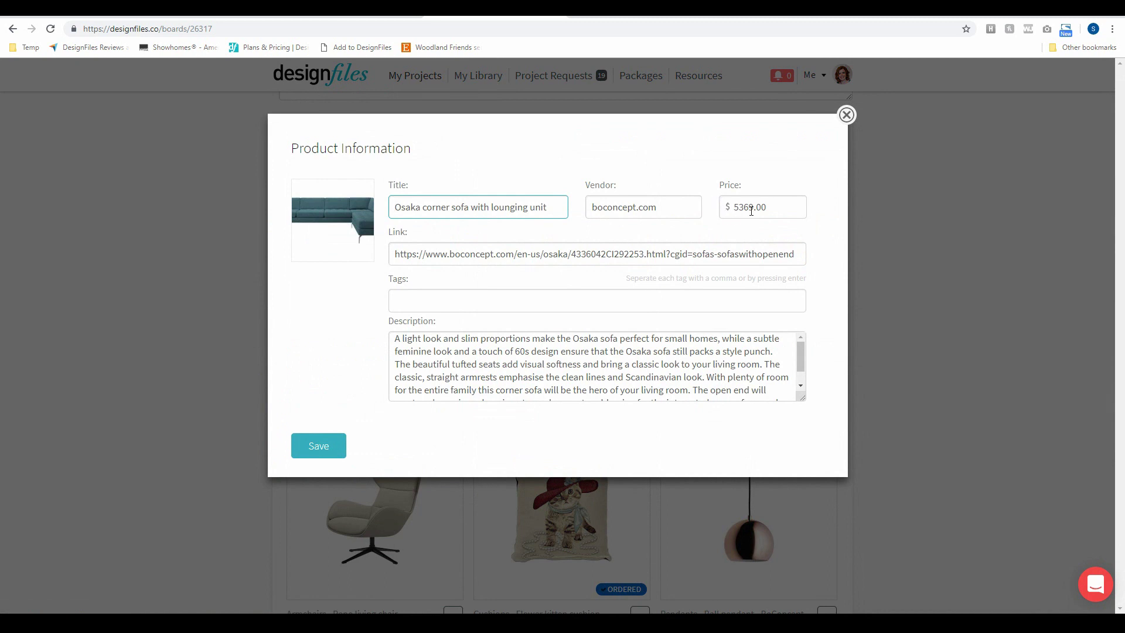
left_click_drag(758, 207, 737, 206)
type("8")
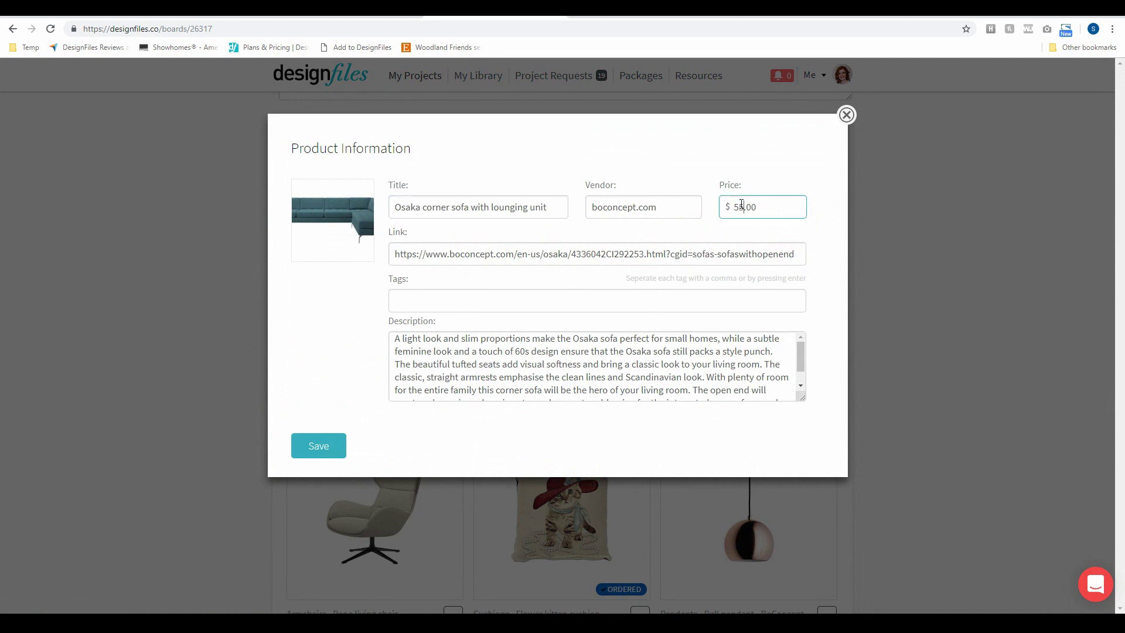
type("200")
left_click(322, 450)
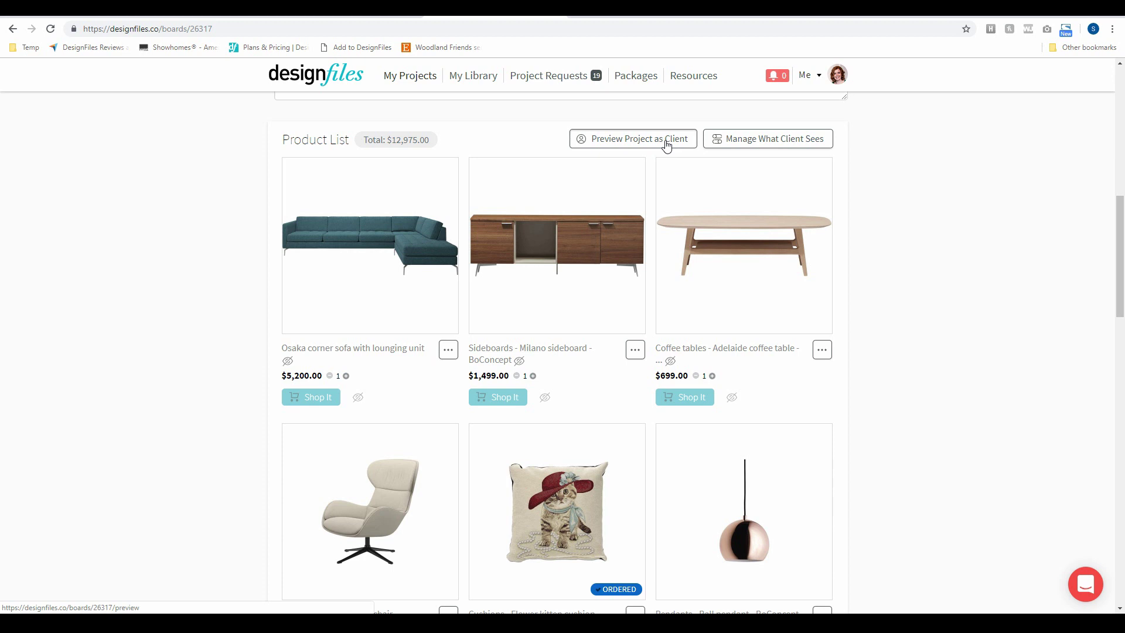
left_click(667, 141)
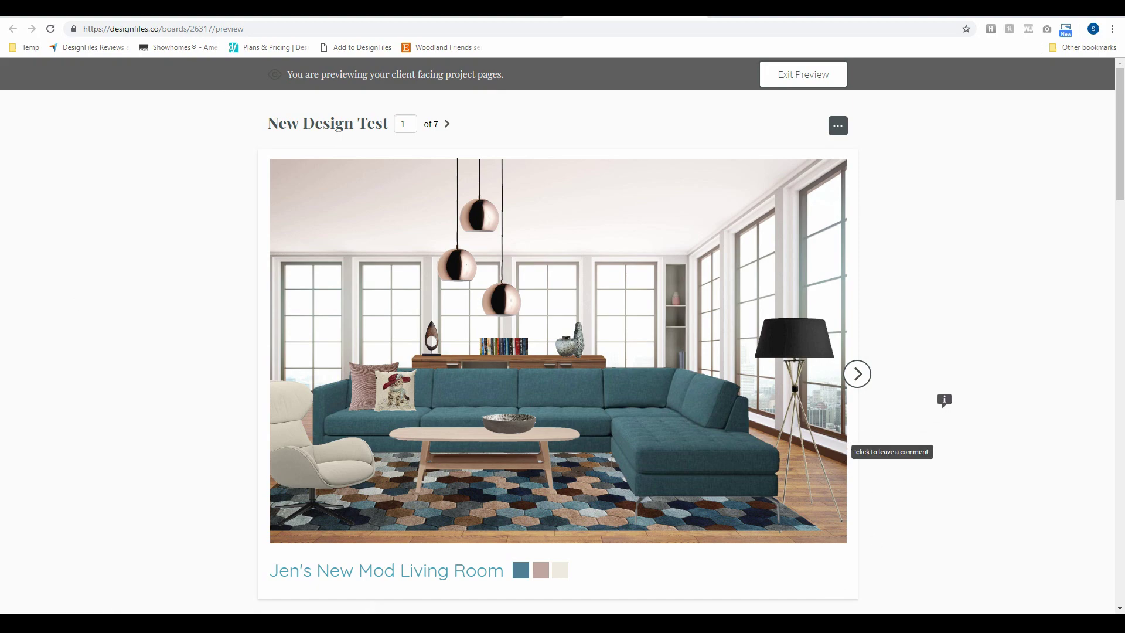
scroll(945, 403, "down", 3)
scroll(946, 403, "down", 4)
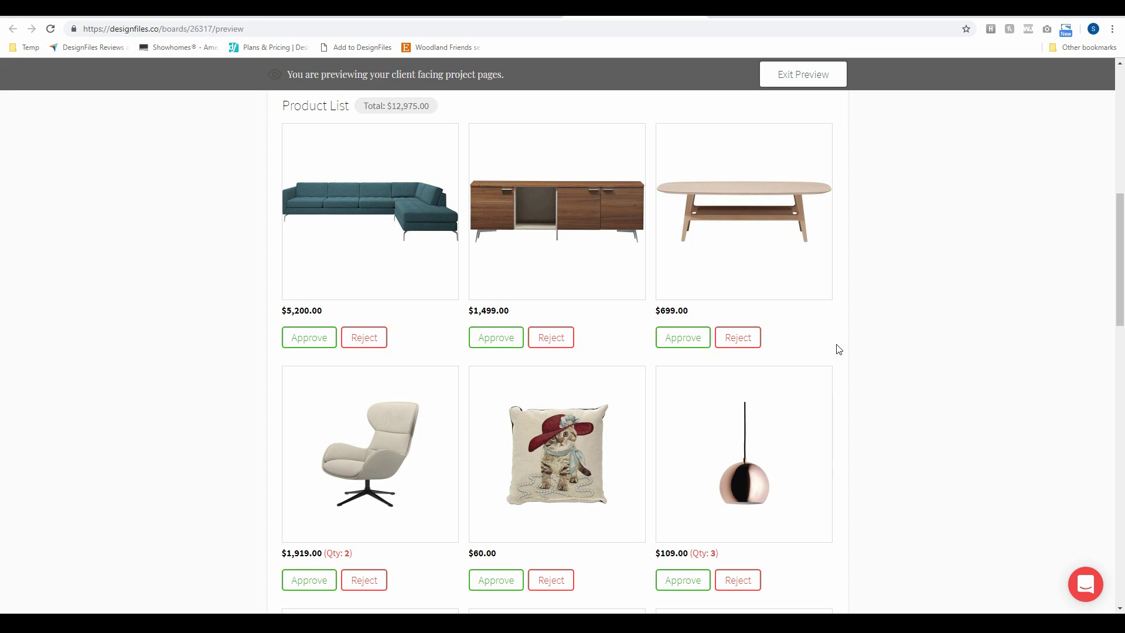
left_click(807, 78)
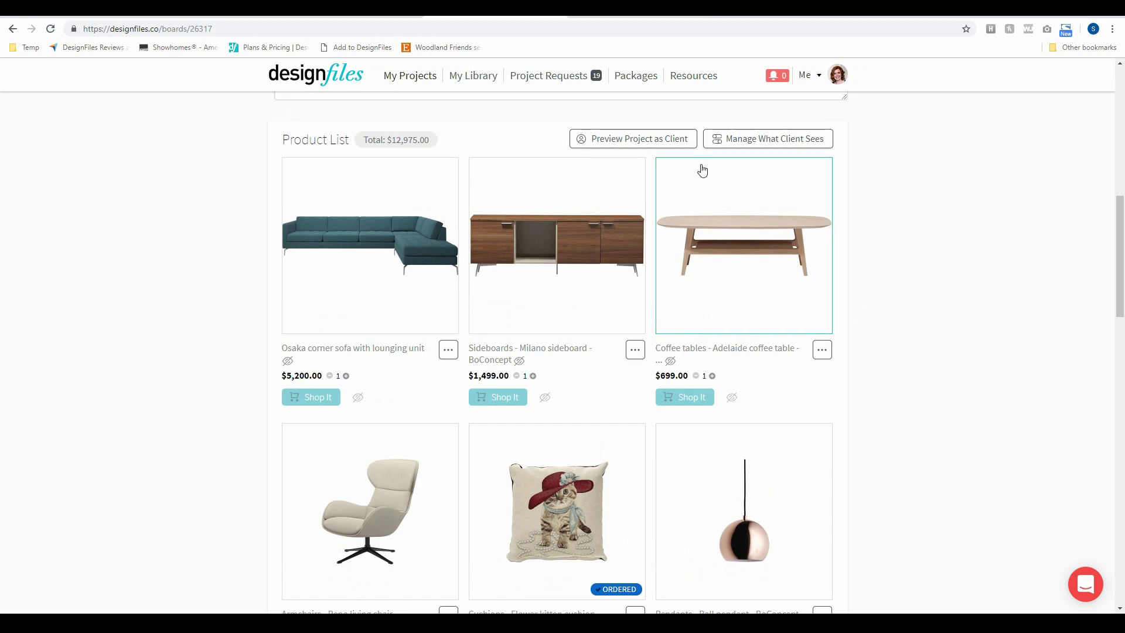
scroll(645, 183, "up", 5)
scroll(646, 182, "up", 4)
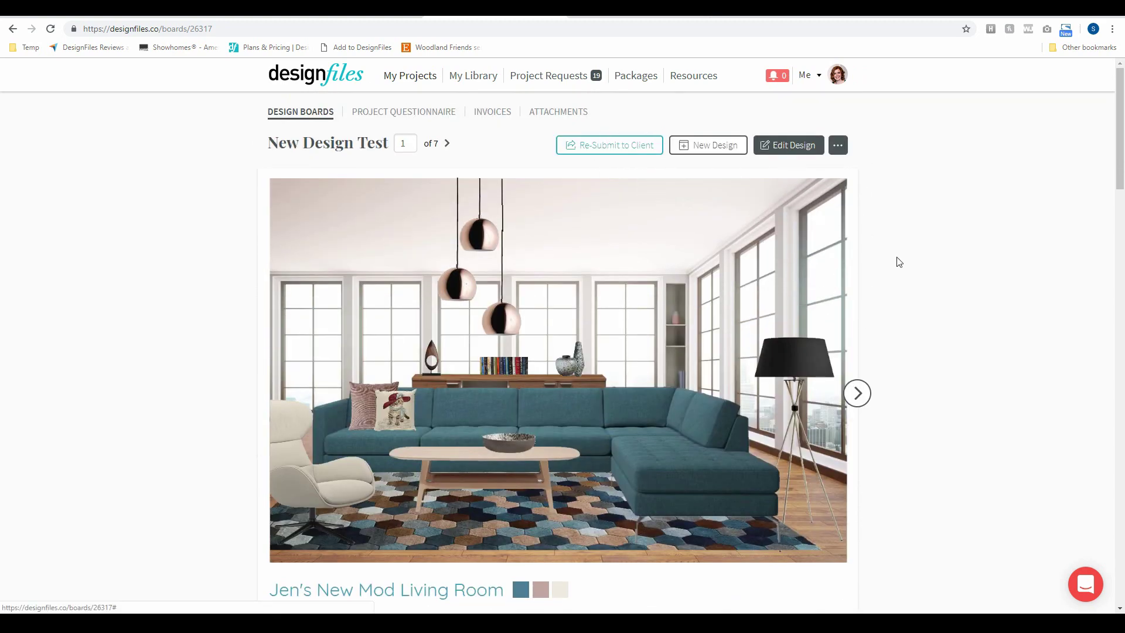
scroll(911, 297, "down", 4)
scroll(912, 297, "down", 2)
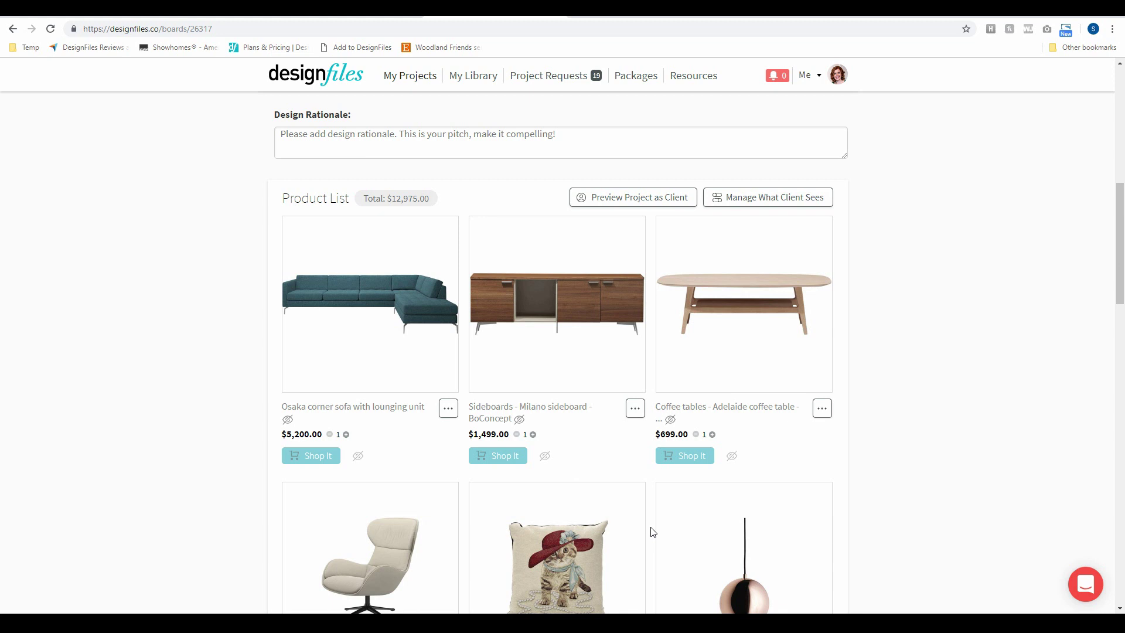
Change the Osaka corner sofa's status to Installed and apply the update
left_click(448, 410)
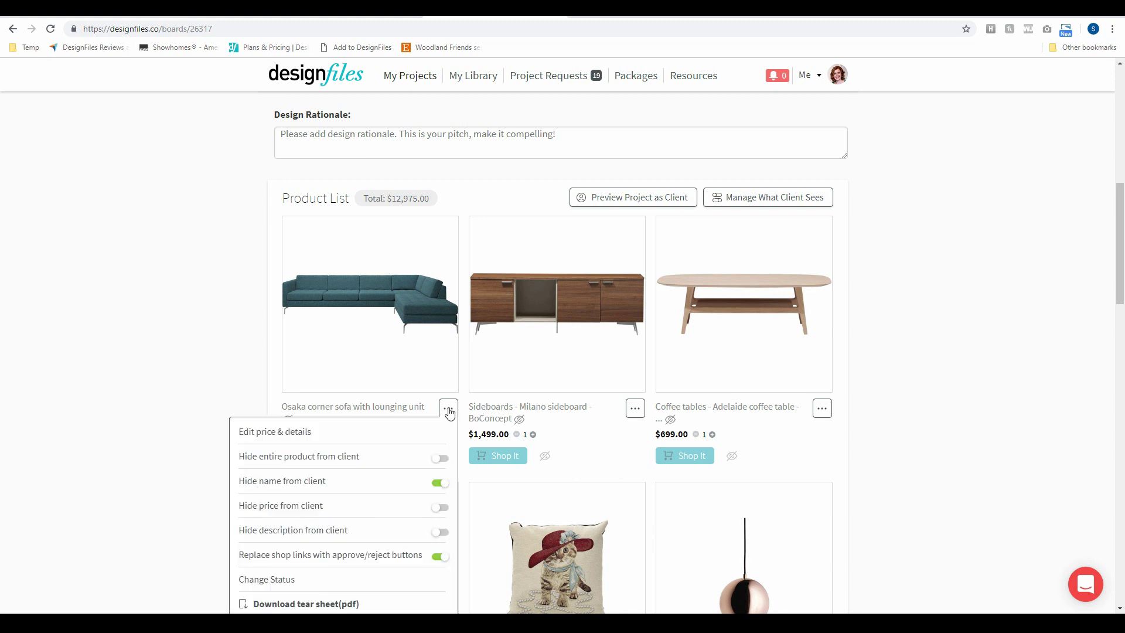
scroll(354, 427, "down", 3)
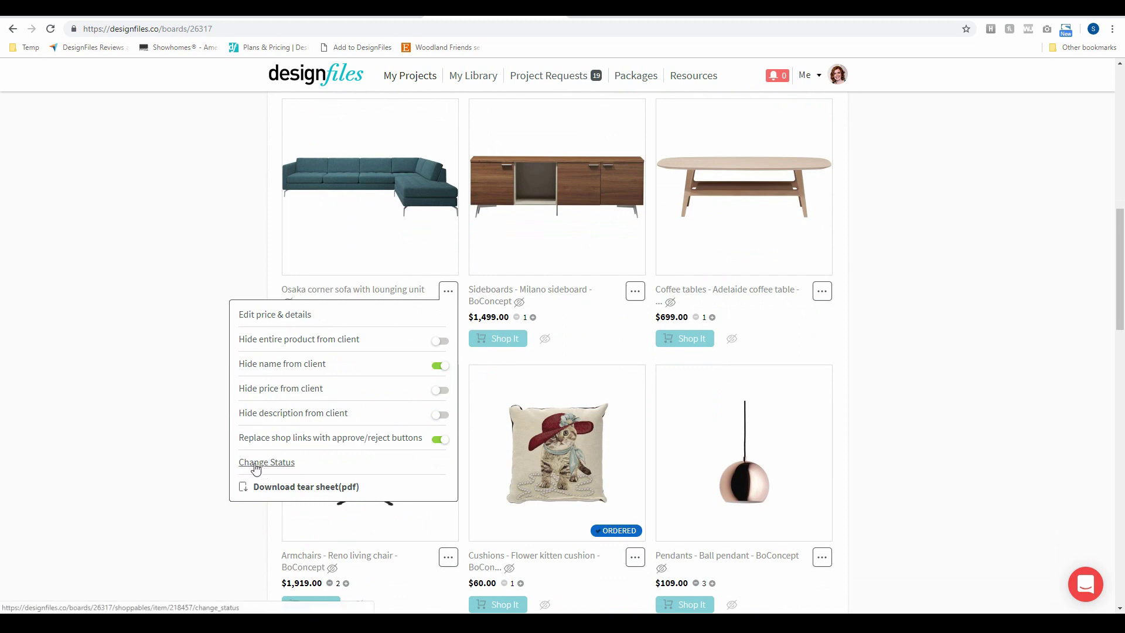
left_click(287, 462)
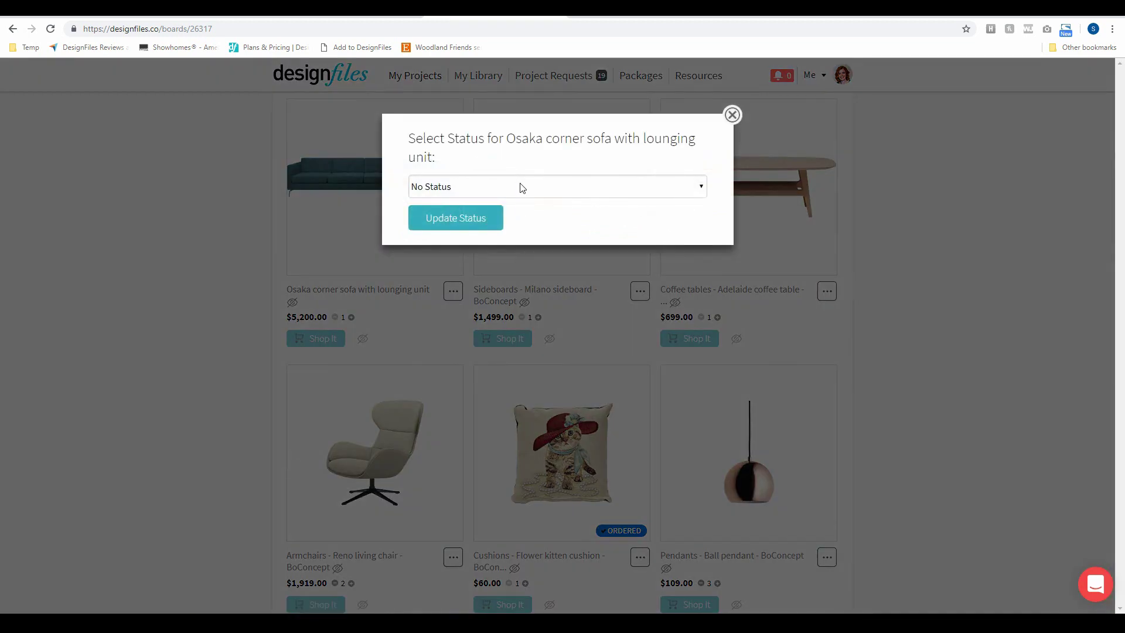
left_click(521, 187)
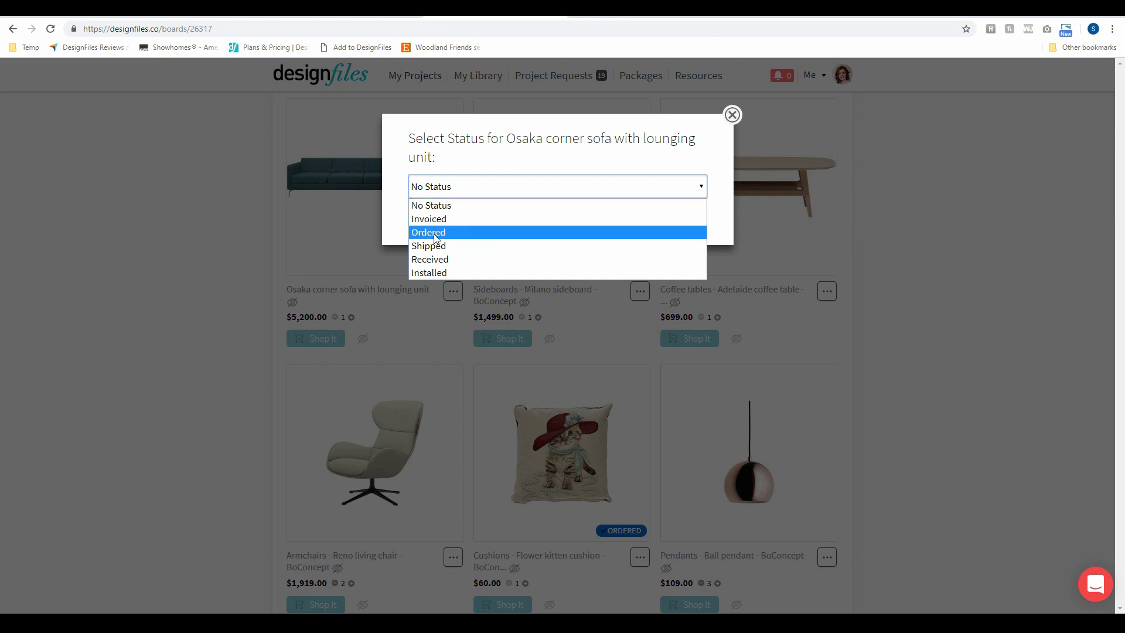
left_click(425, 273)
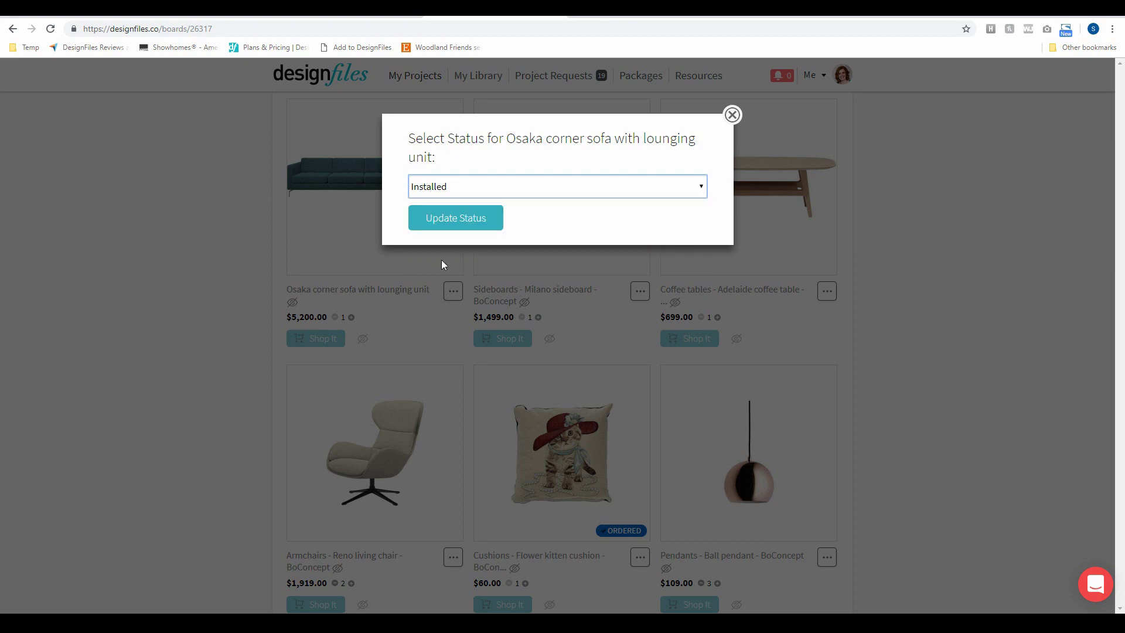
left_click(456, 225)
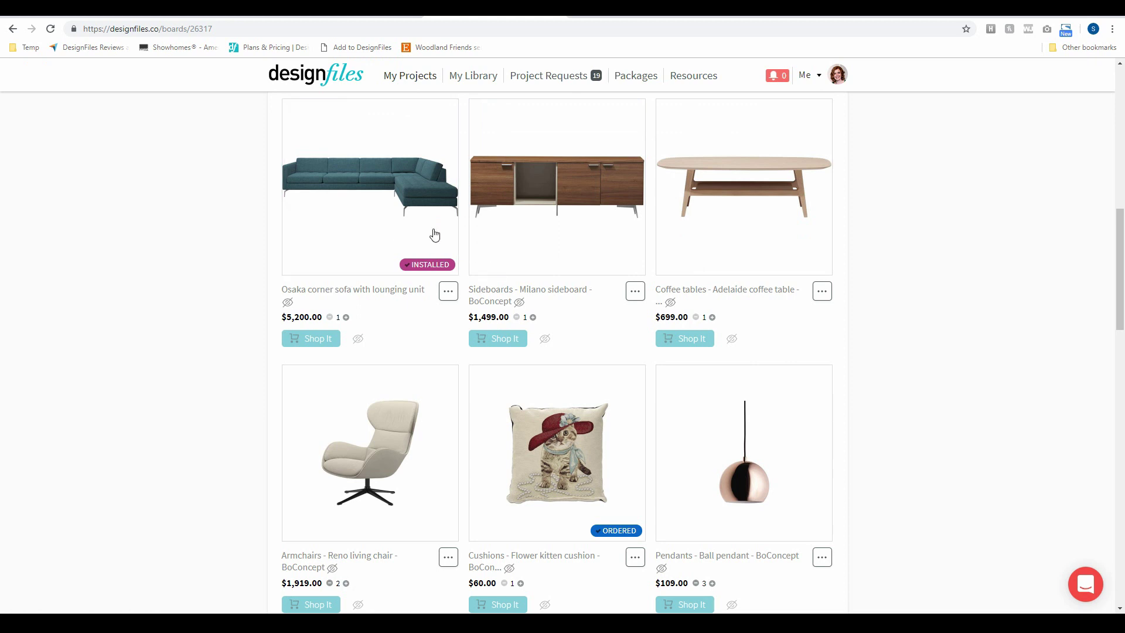